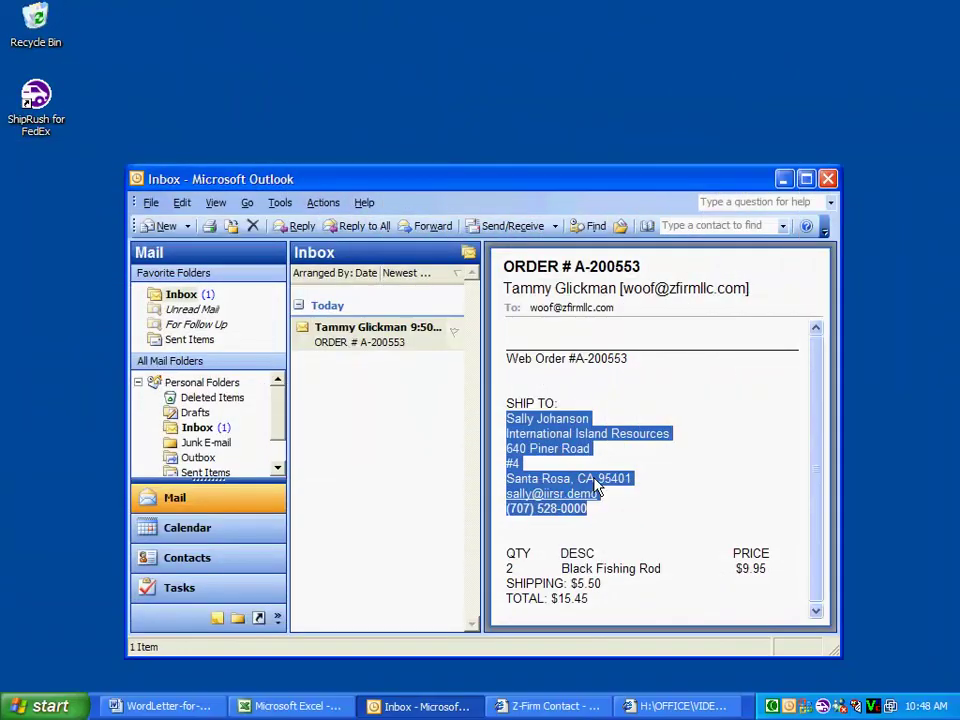
- Copy the highlighted ship-to address from the order email and bring it into a ShipRush FedEx shipment form
right_click(561, 446)
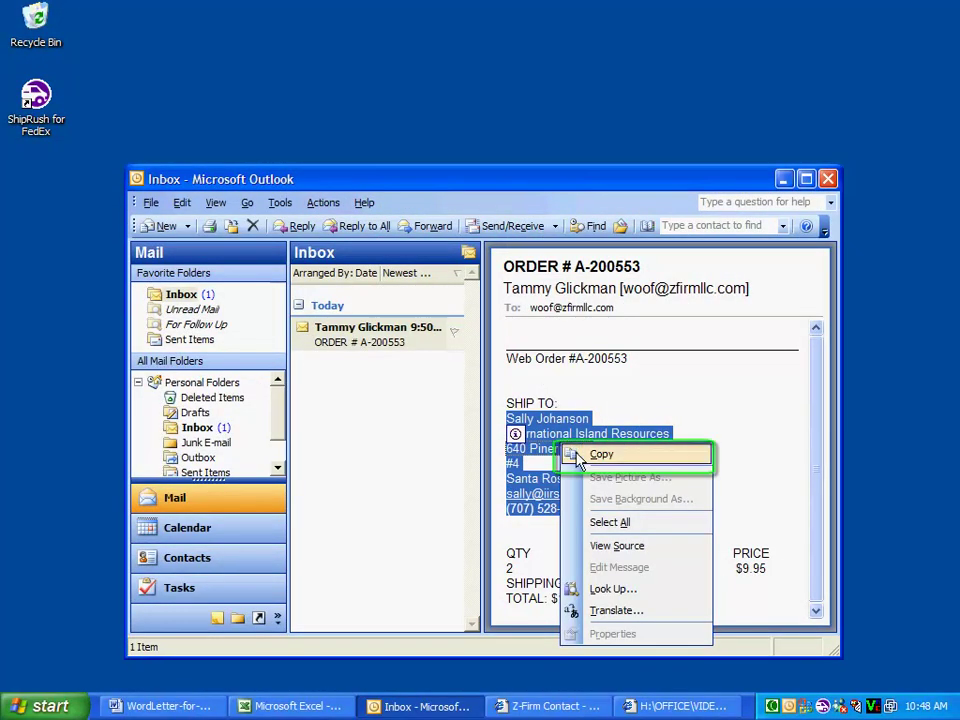
left_click(587, 458)
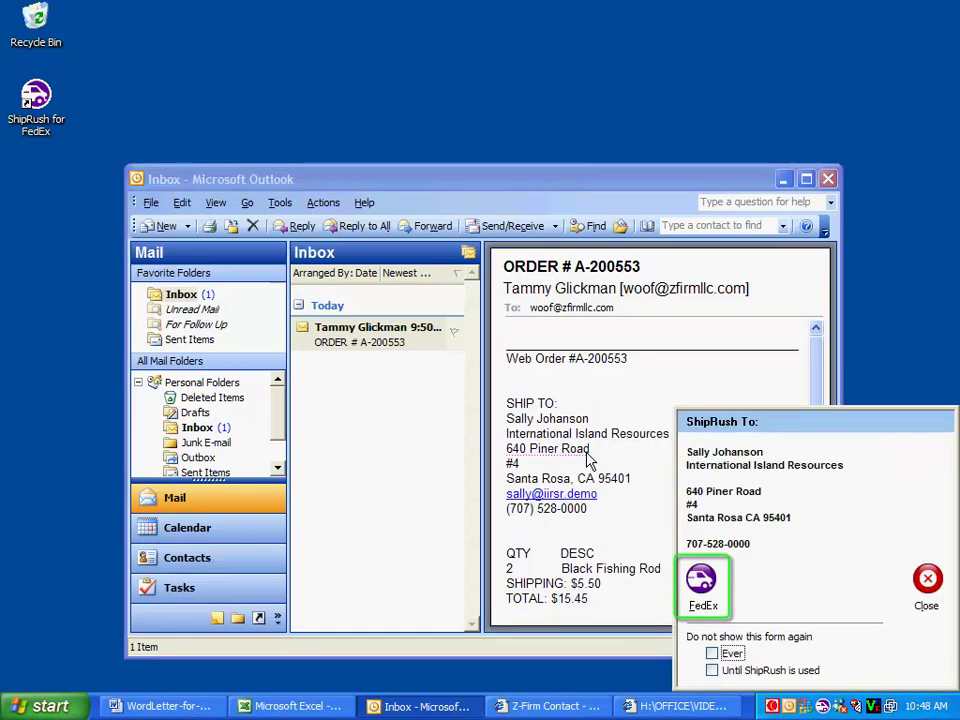
left_click(701, 580)
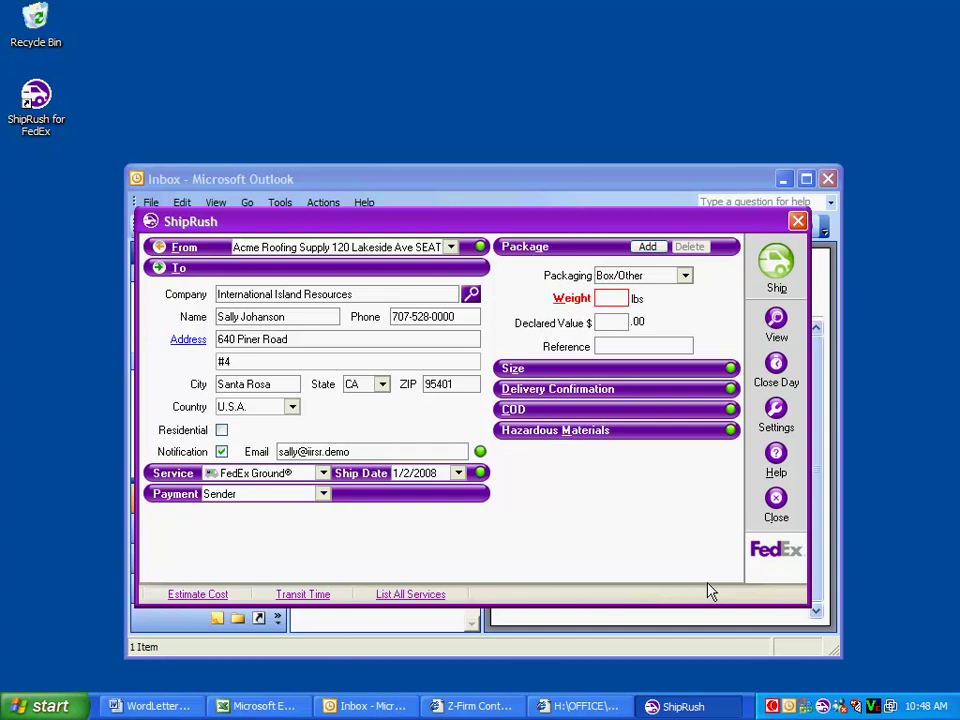
- Set the package weight to 2 lbs and ship the International Island Resources package by FedEx Ground
left_click(615, 296)
type("2")
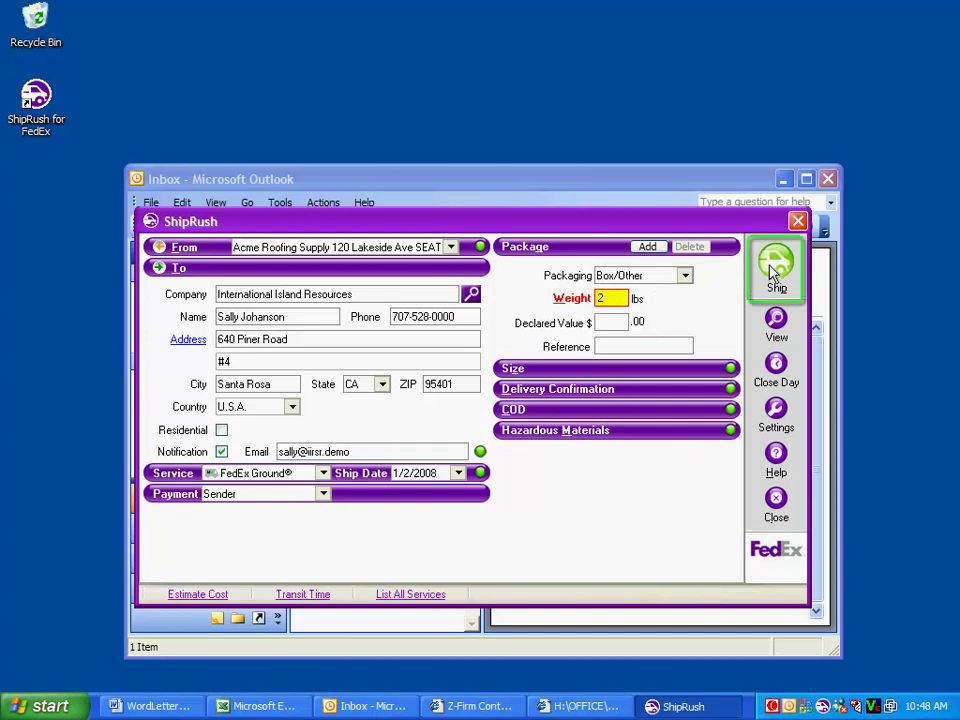
left_click(773, 270)
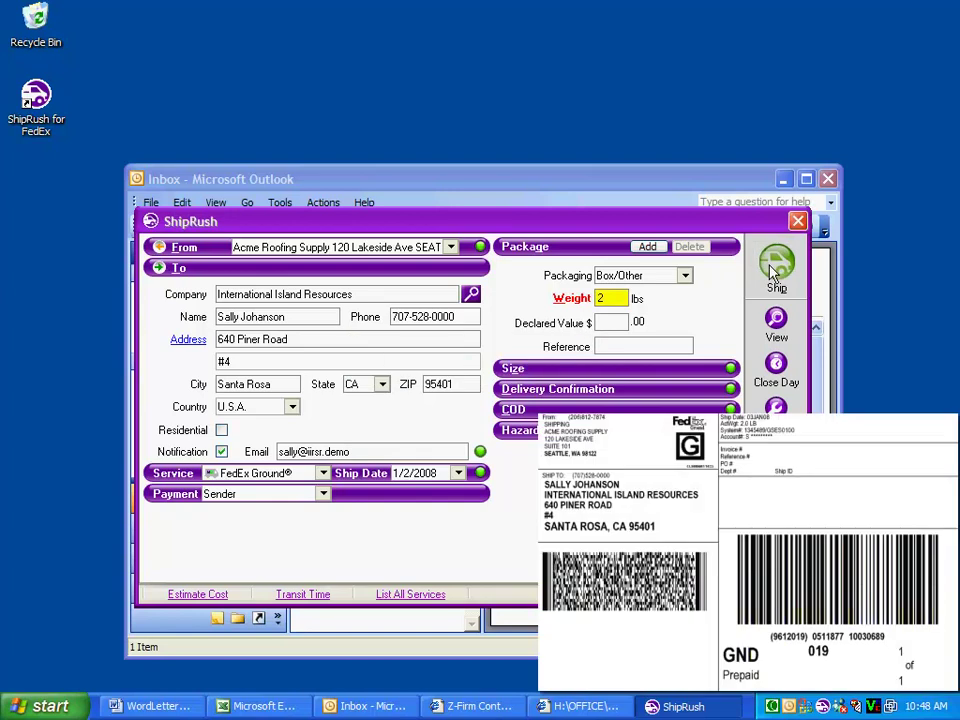
- Switch to the Amazon order email in Internet Explorer and load its highlighted e-mail and billing address block into a ShipRush FedEx shipment
key("alt+Tab")
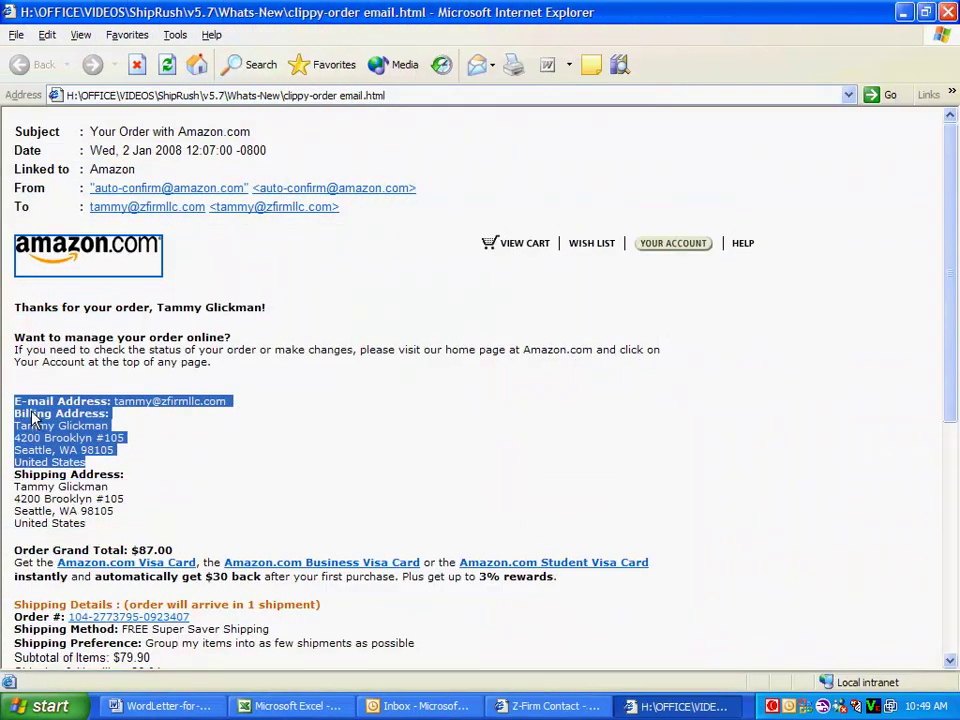
right_click(38, 418)
left_click(64, 442)
left_click(708, 594)
- Set the weight of the Amazon order's package to 2 lbs and ship it by FedEx Ground
left_click(603, 300)
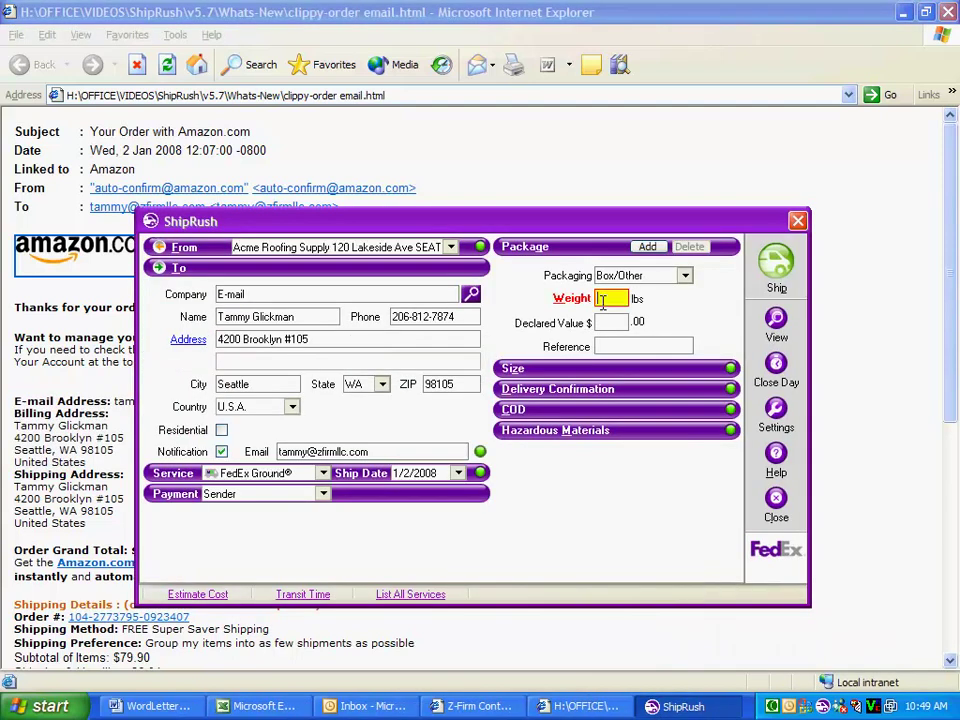
type("2")
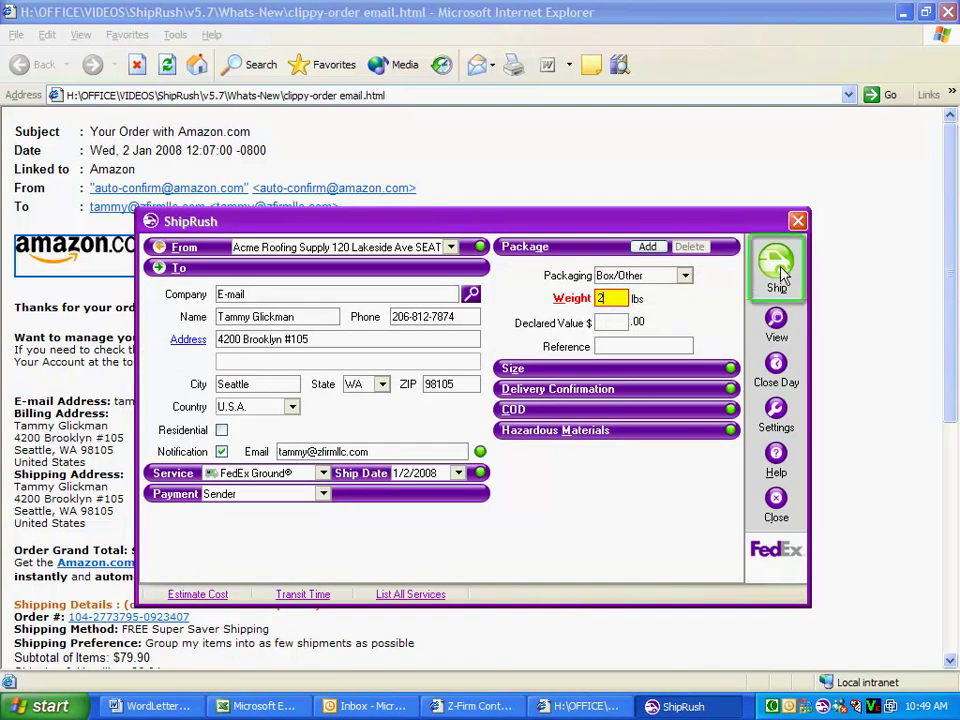
left_click(781, 270)
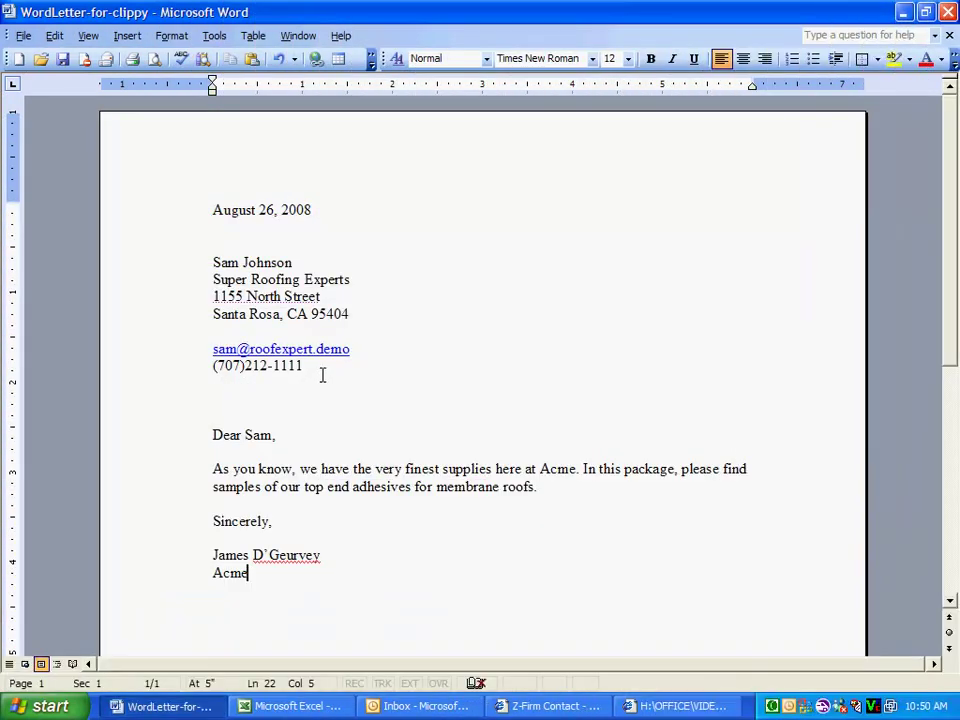
- Copy the recipient's full address block, including e-mail and phone, from the Word letter and load it into a ShipRush FedEx shipment
left_click_drag(321, 382, 199, 261)
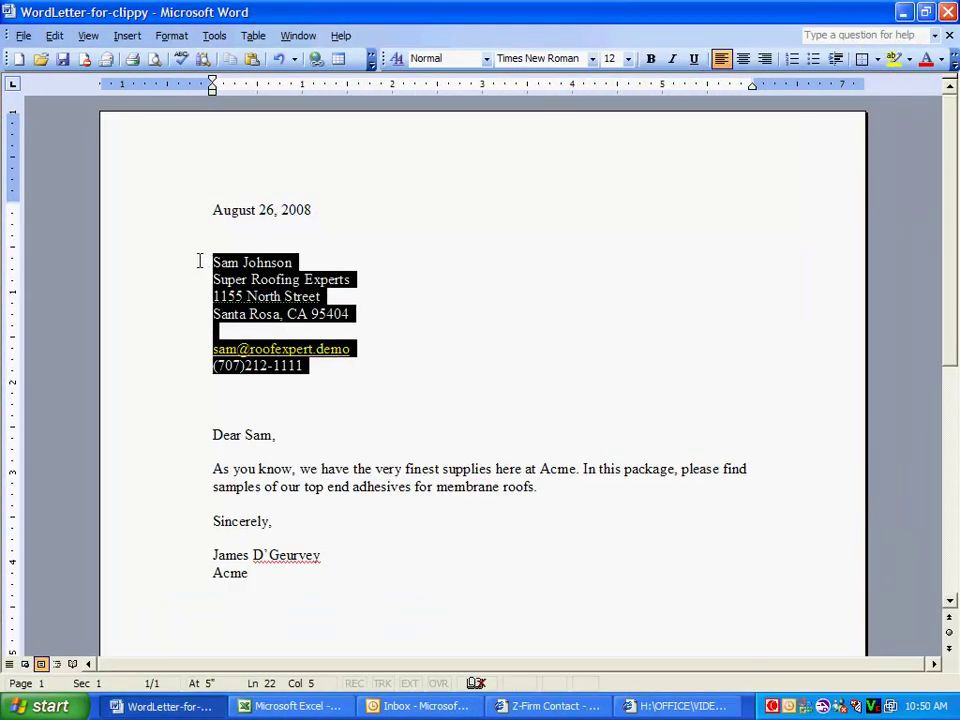
right_click(250, 282)
left_click(290, 315)
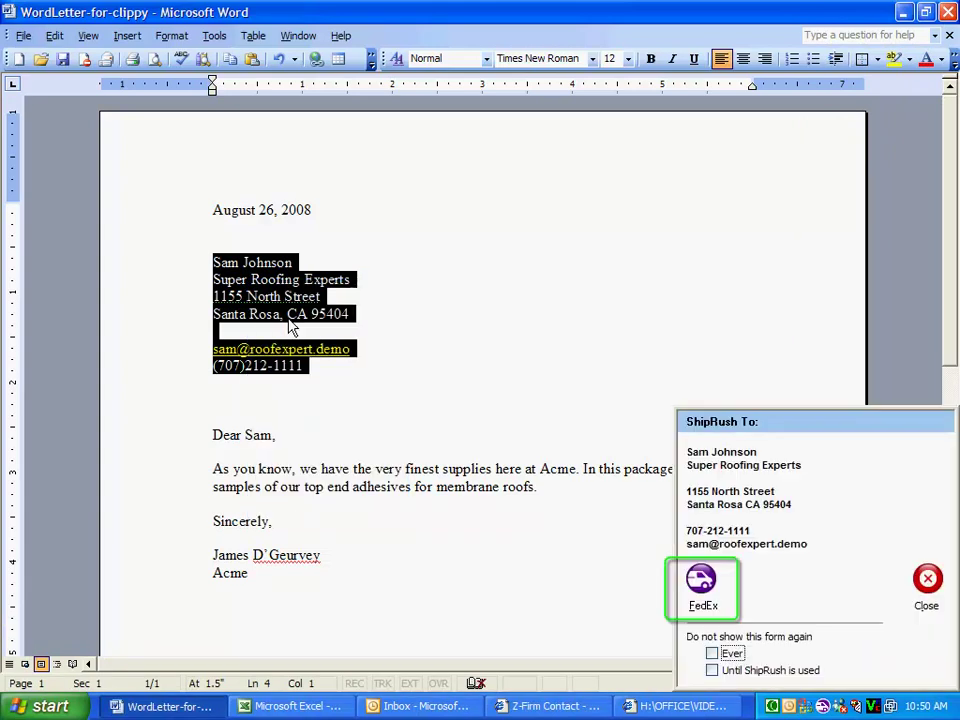
left_click(701, 582)
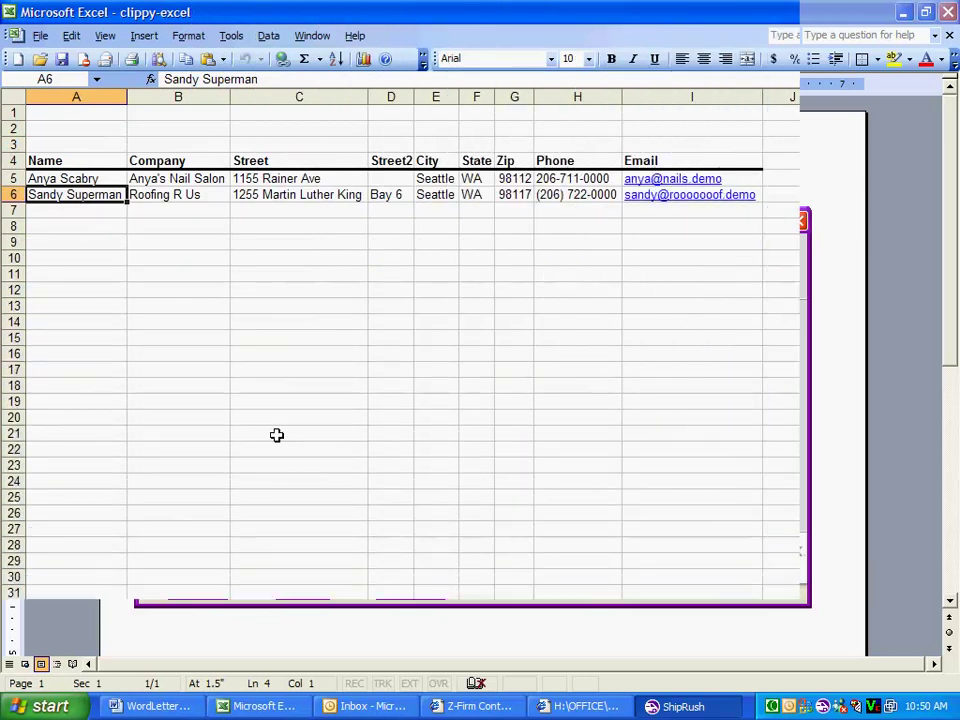
- In the clippy-excel workbook, copy the Roofing R Us contact row A6:I6 and send it to a ShipRush FedEx shipment
key("shift+Right")
key("shift+Right")
key("shift+Right")
key("shift+Right")
key("shift+Right")
key("shift+Right")
key("shift+Right")
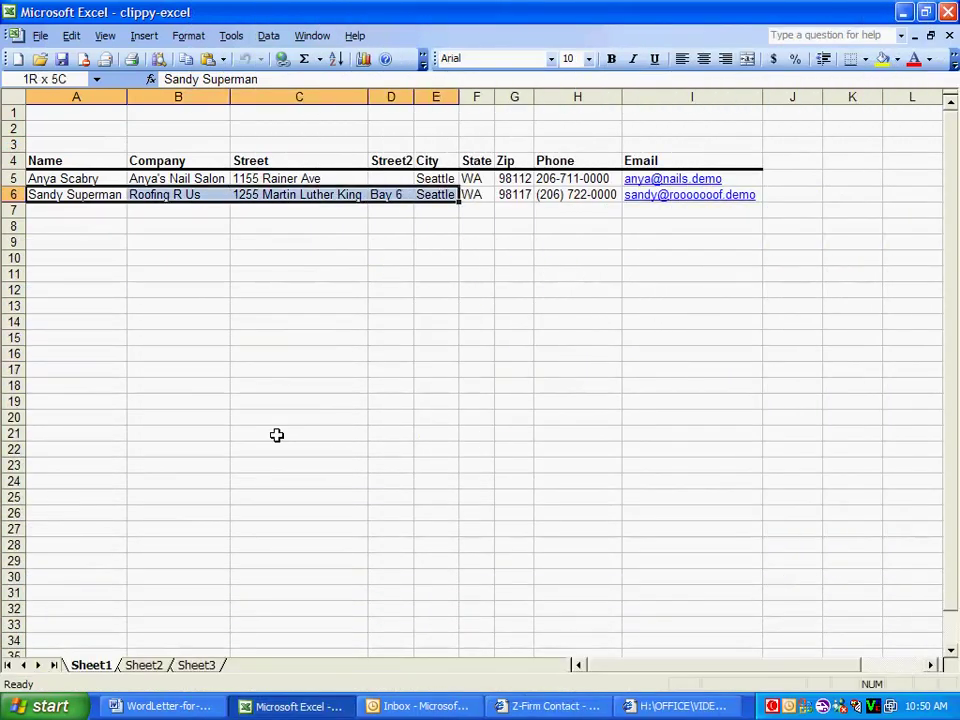
key("shift+Right")
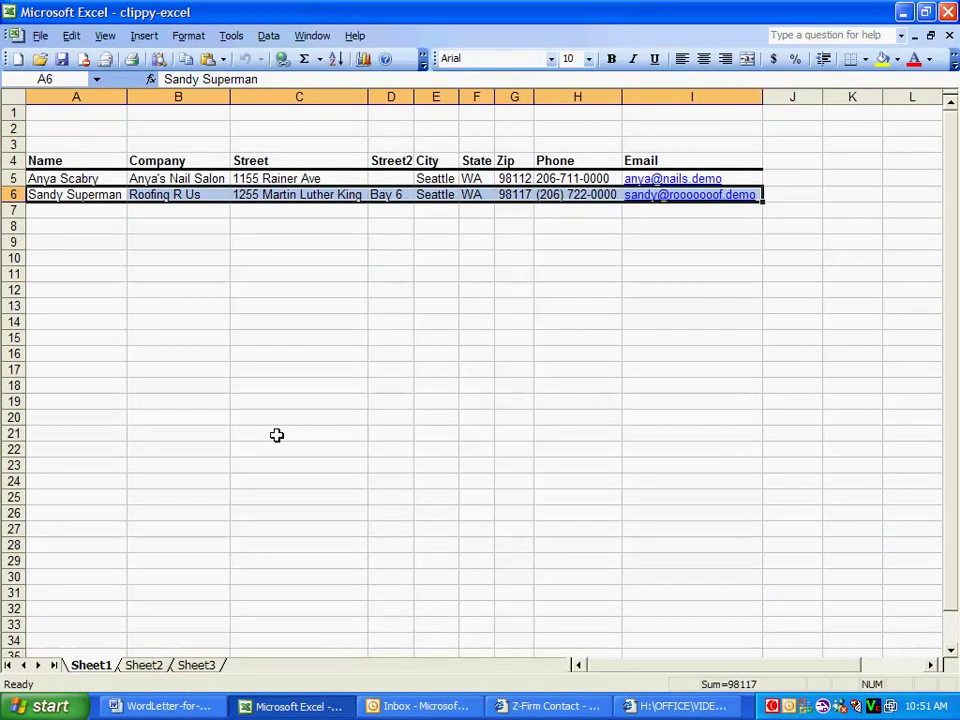
right_click(249, 193)
left_click(283, 223)
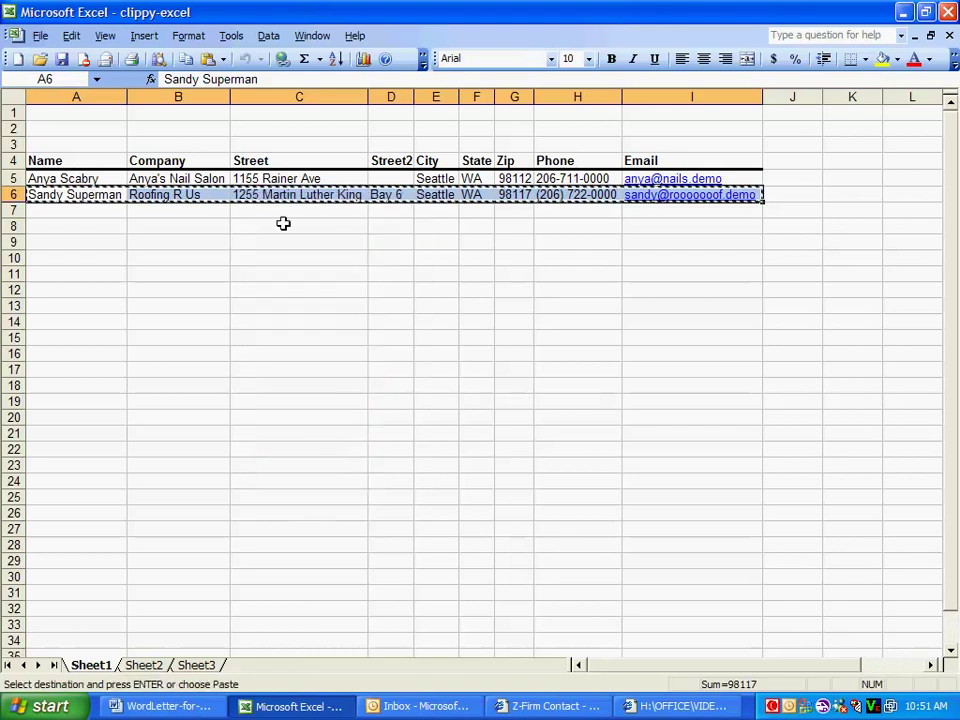
left_click(707, 598)
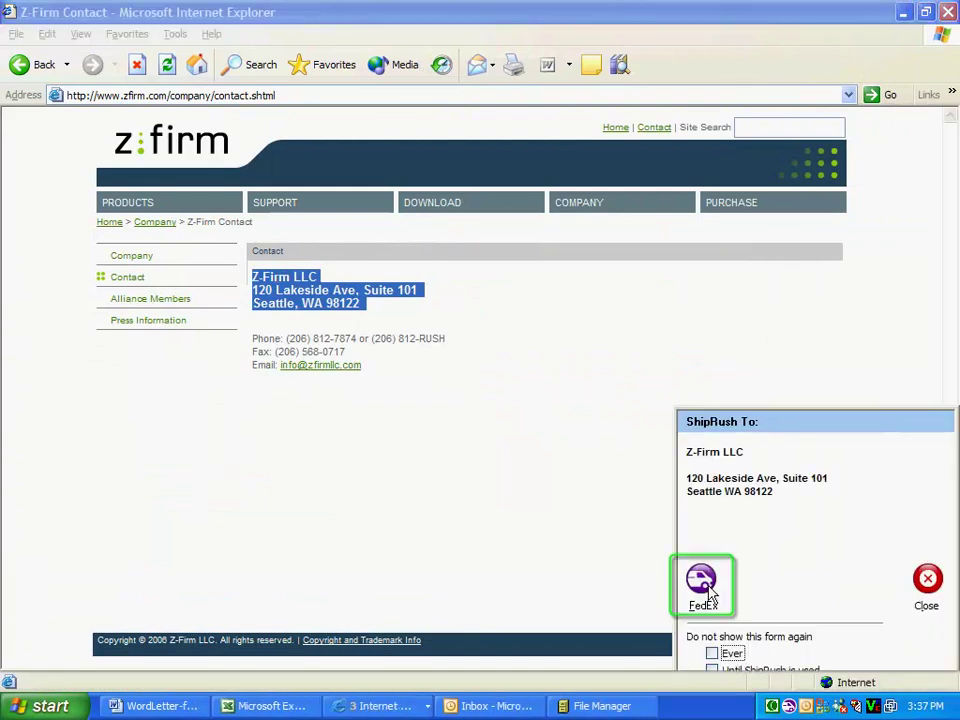
- Send the copied Z-Firm LLC address from the website's contact page to a FedEx shipment form
left_click(708, 590)
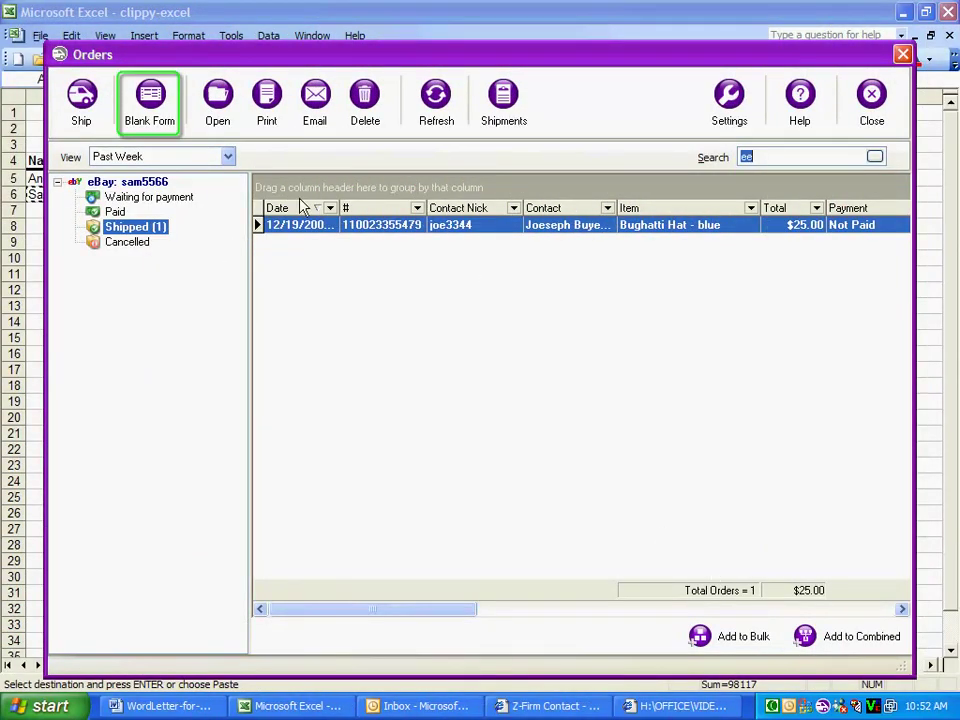
- Open a blank shipment form from ShipRush Orders with the copied Roofing R Us address, and close it without shipping
left_click(140, 100)
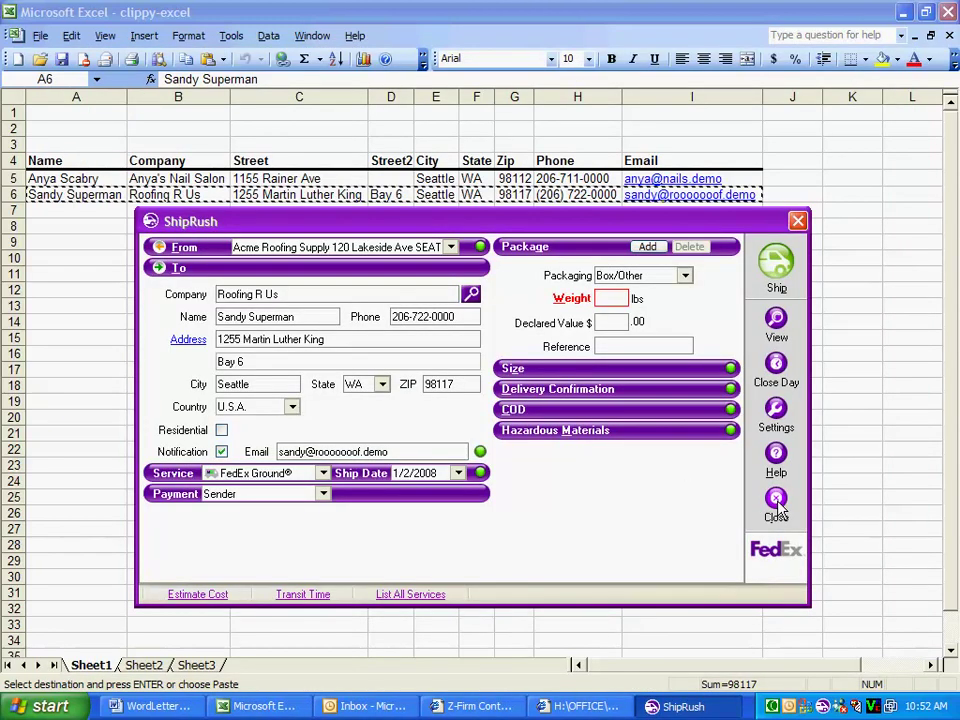
left_click(777, 502)
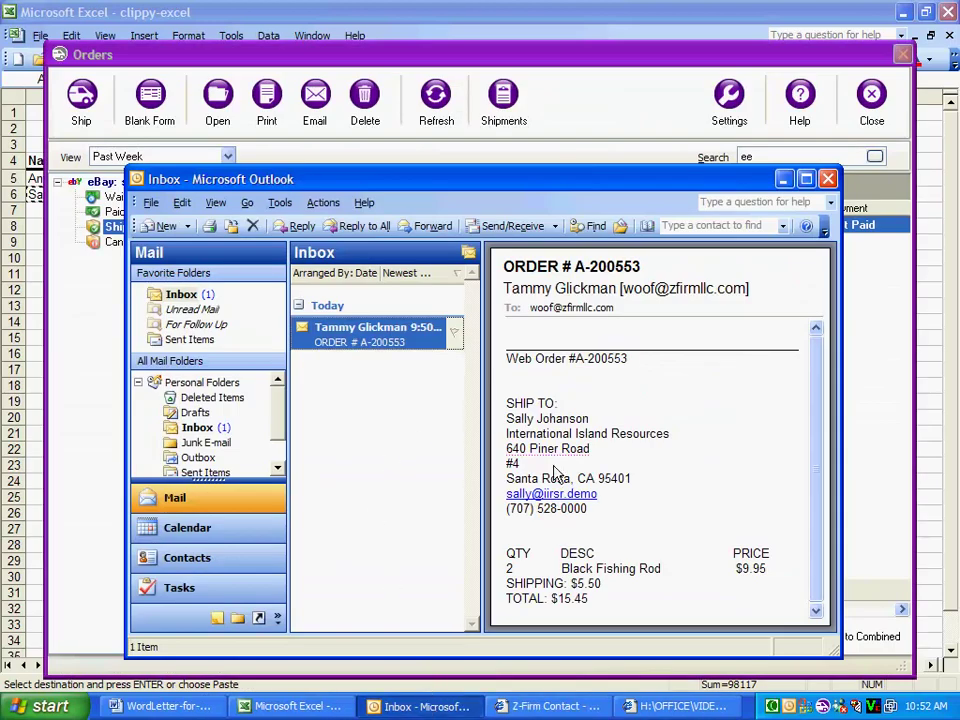
- Copy the whole SHIP TO block from the Outlook order email, load it into a blank ShipRush form and start the package weight entry
left_click_drag(599, 519, 546, 410)
right_click(546, 418)
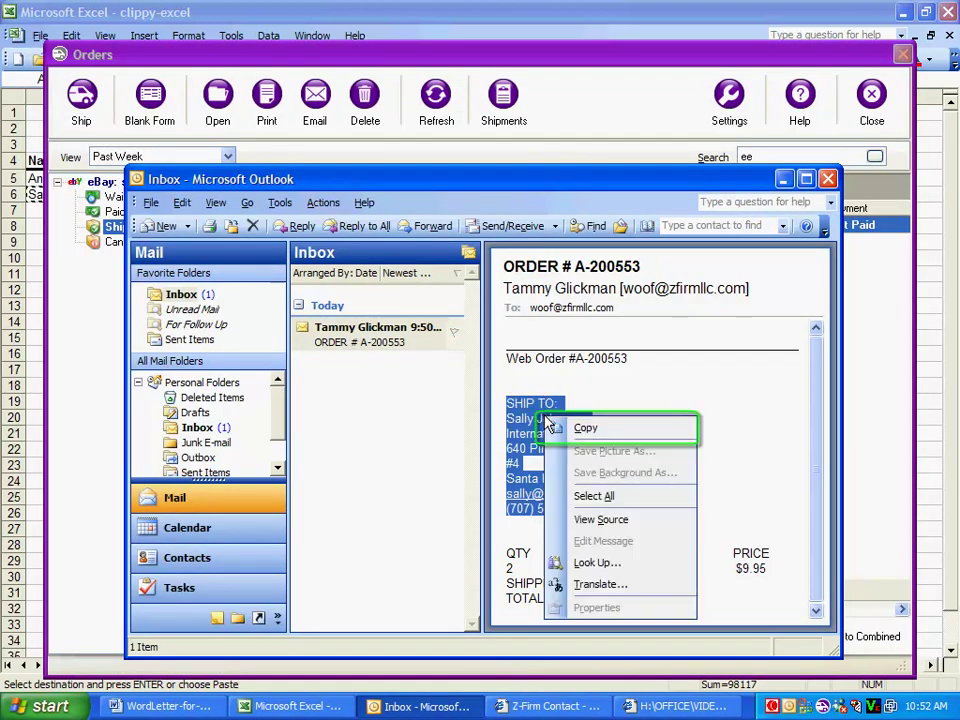
left_click(580, 428)
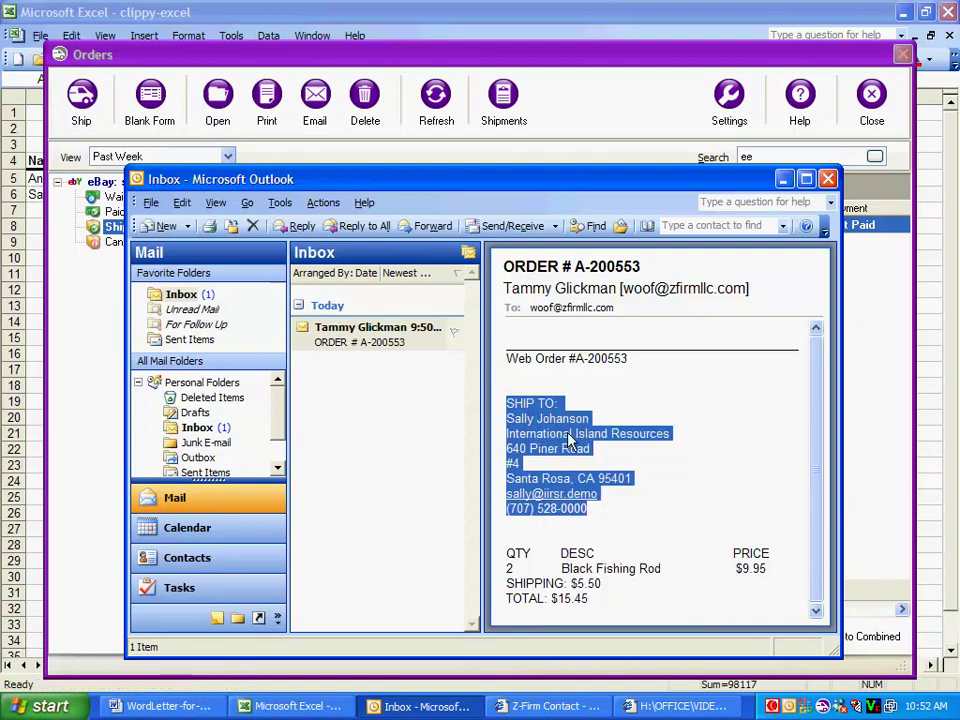
left_click(152, 103)
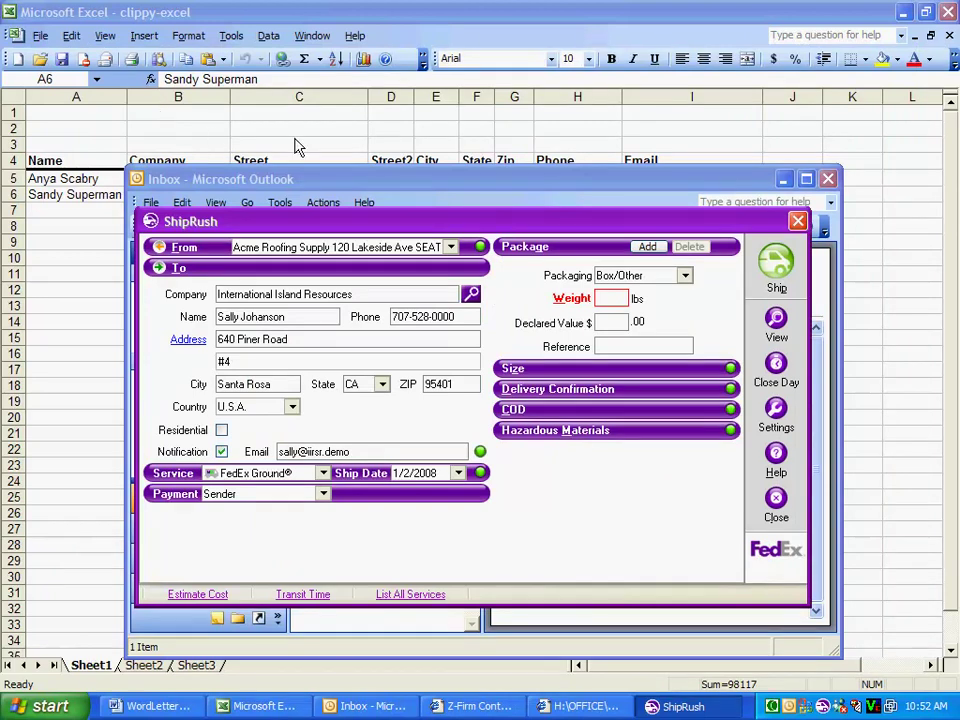
left_click(604, 298)
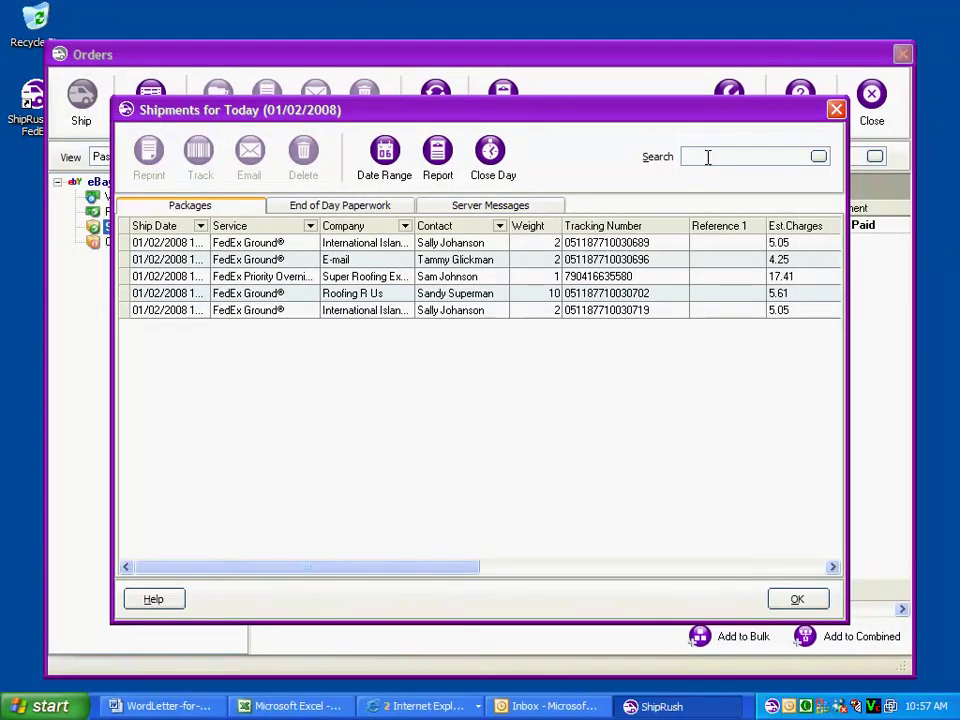
- Search today's shipments for "super roofing" and choose to email the matching FedEx Priority Overnight shipment
type("super roofing")
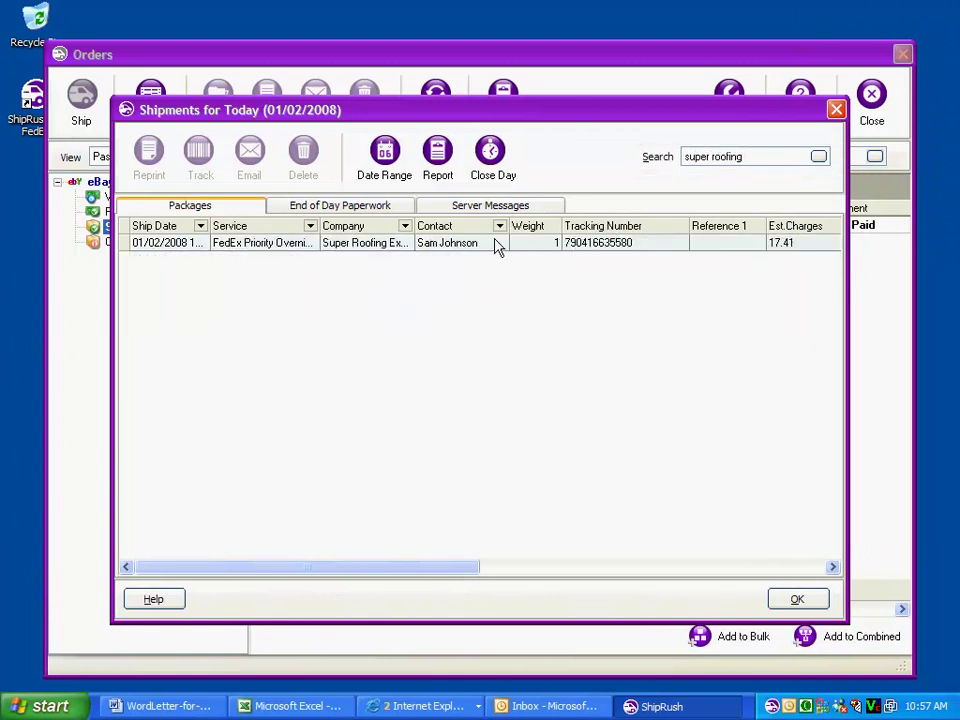
right_click(487, 247)
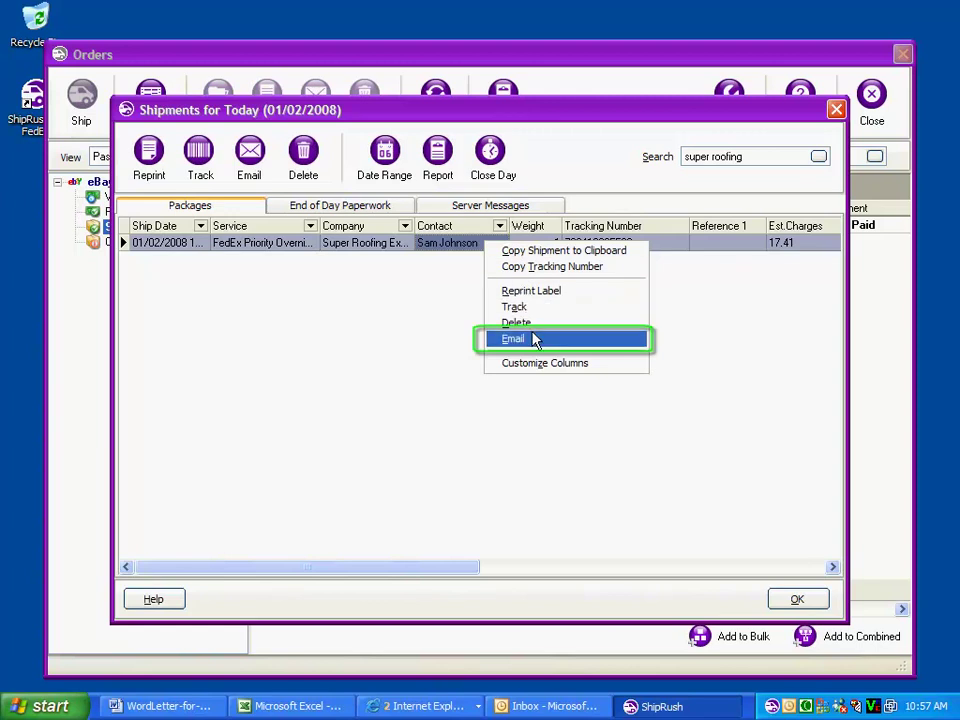
left_click(538, 340)
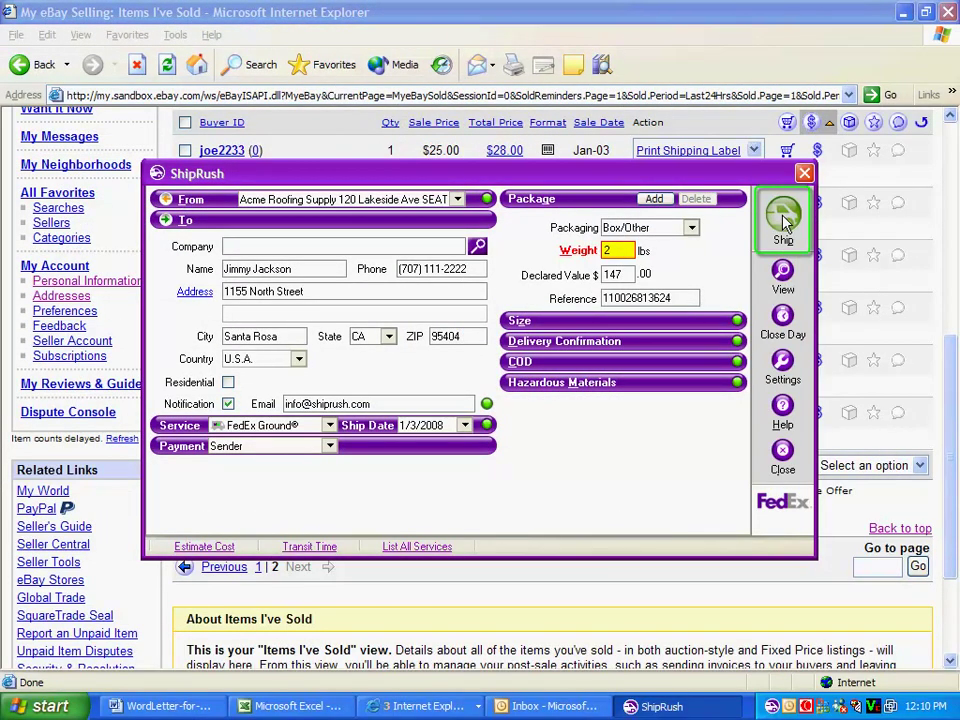
- Ship the 2 lb eBay order with declared value $147 by FedEx Ground
left_click(784, 220)
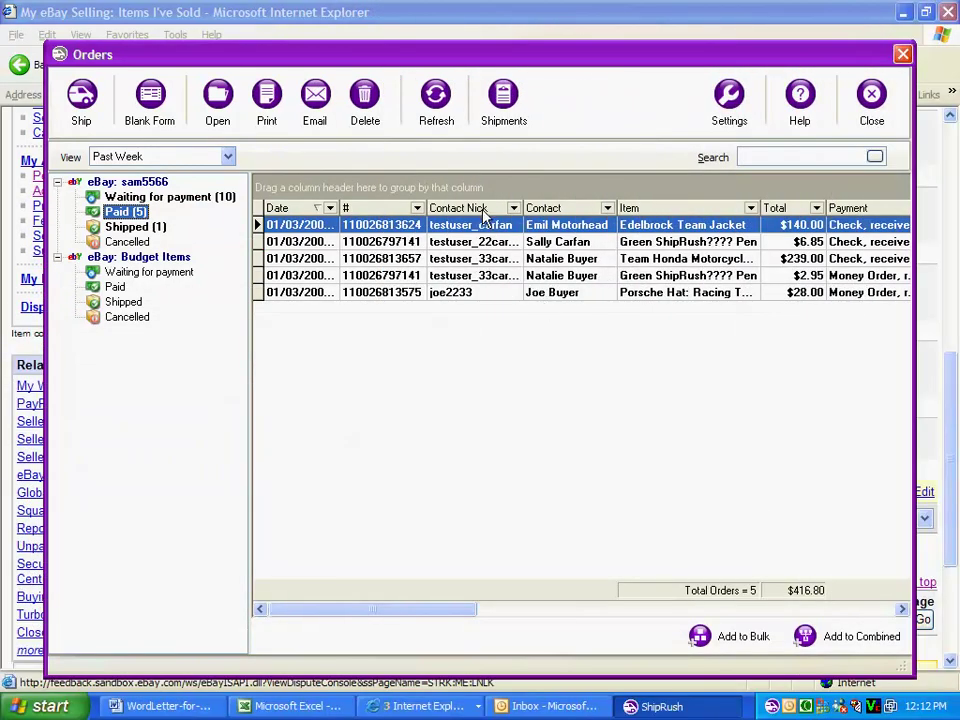
- Sort the paid eBay orders by contact nick and add the same buyer's Green ShipRush Pen and Team Honda orders to a combined shipment
left_click(482, 211)
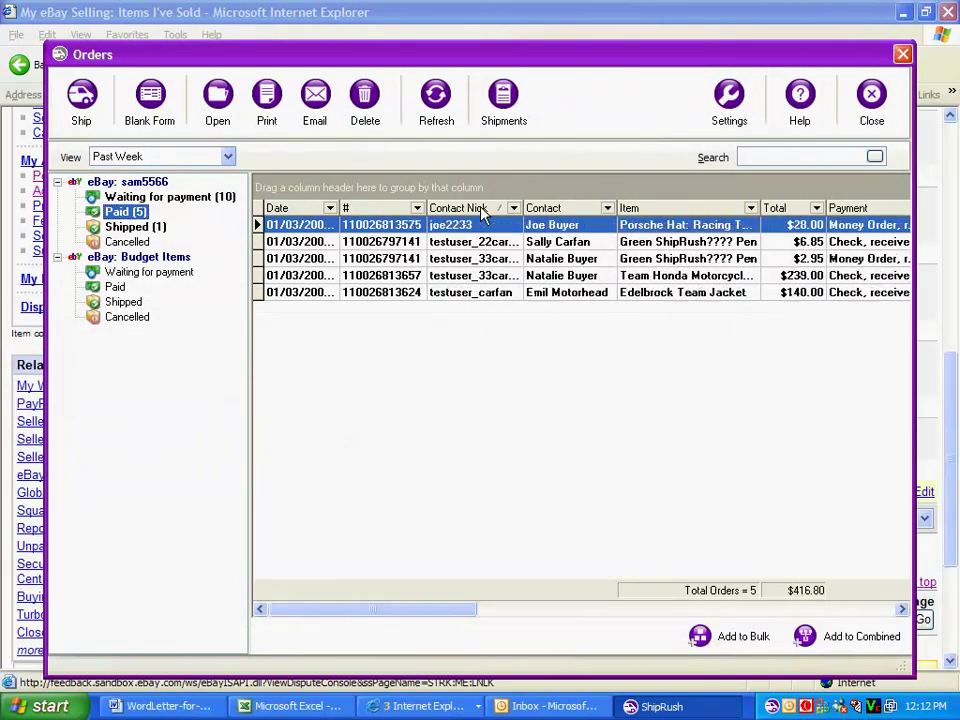
left_click(500, 259)
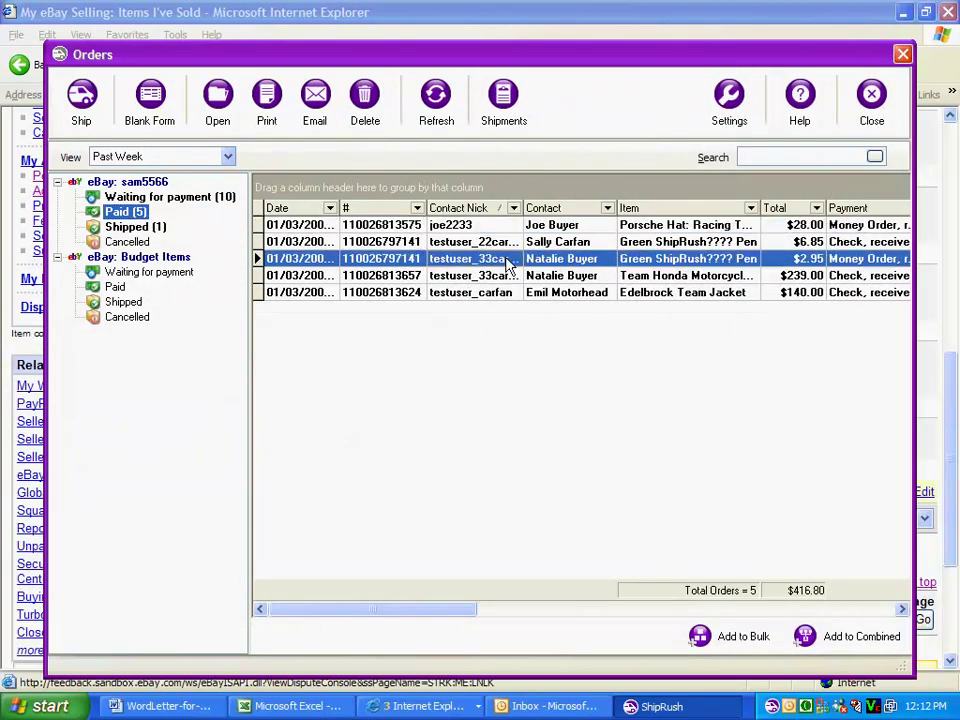
left_click(804, 638)
left_click(585, 277)
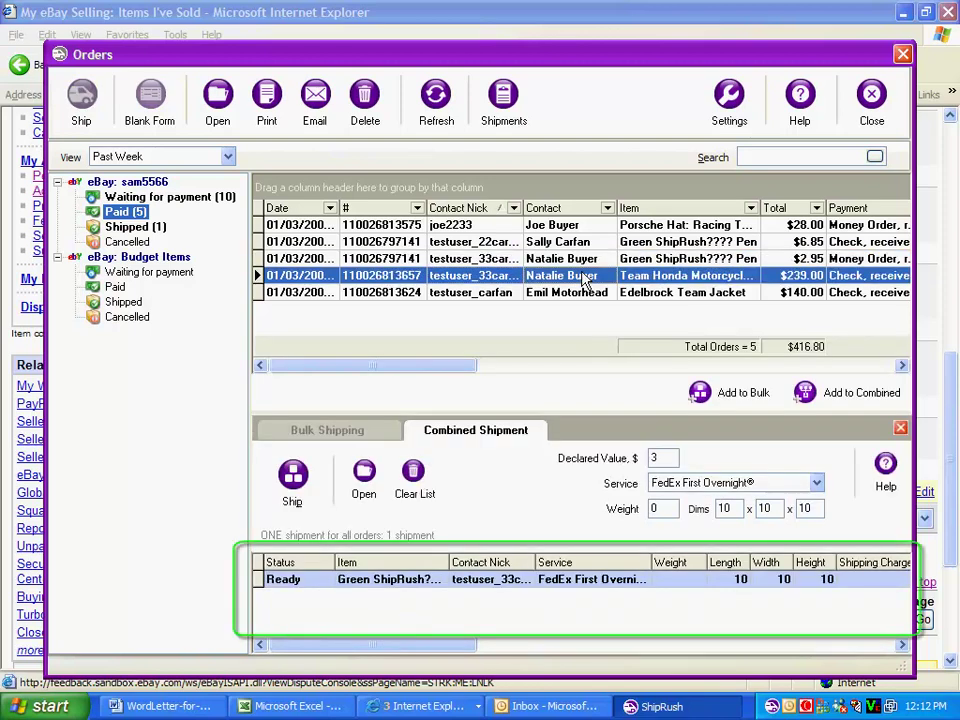
left_click(805, 394)
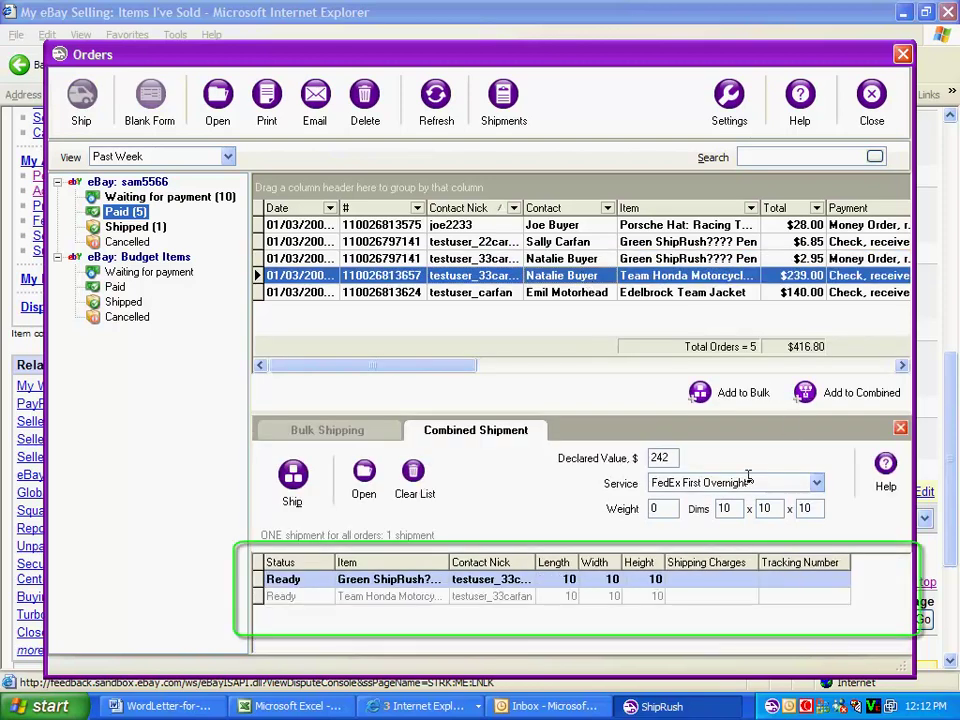
- Set the combined shipment's service to FedEx Ground and its weight to 3, and ship it
left_click(817, 484)
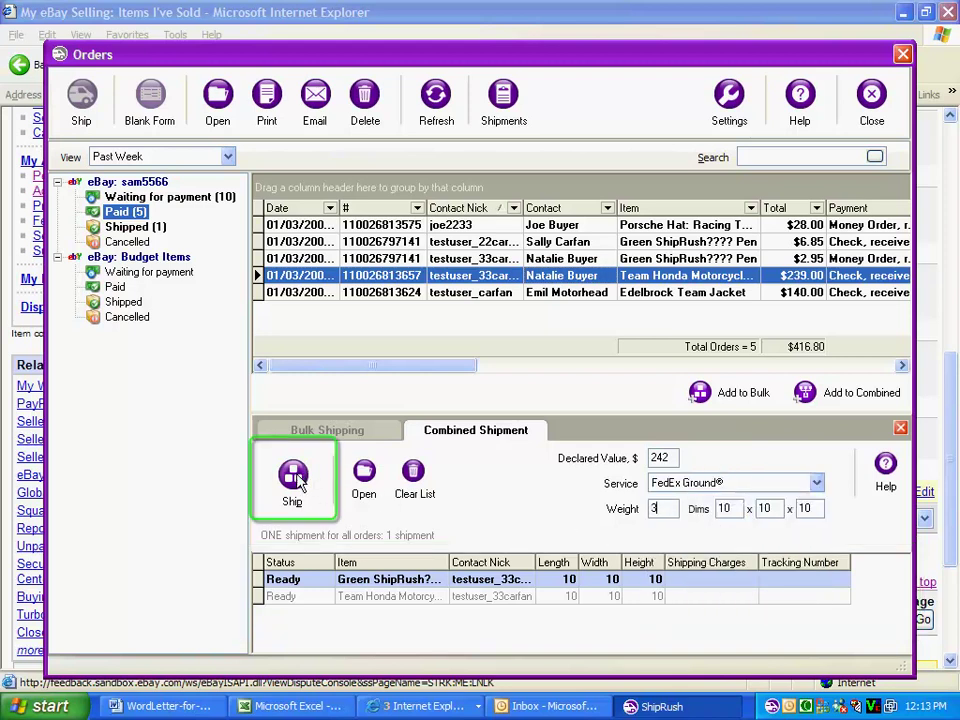
left_click(294, 478)
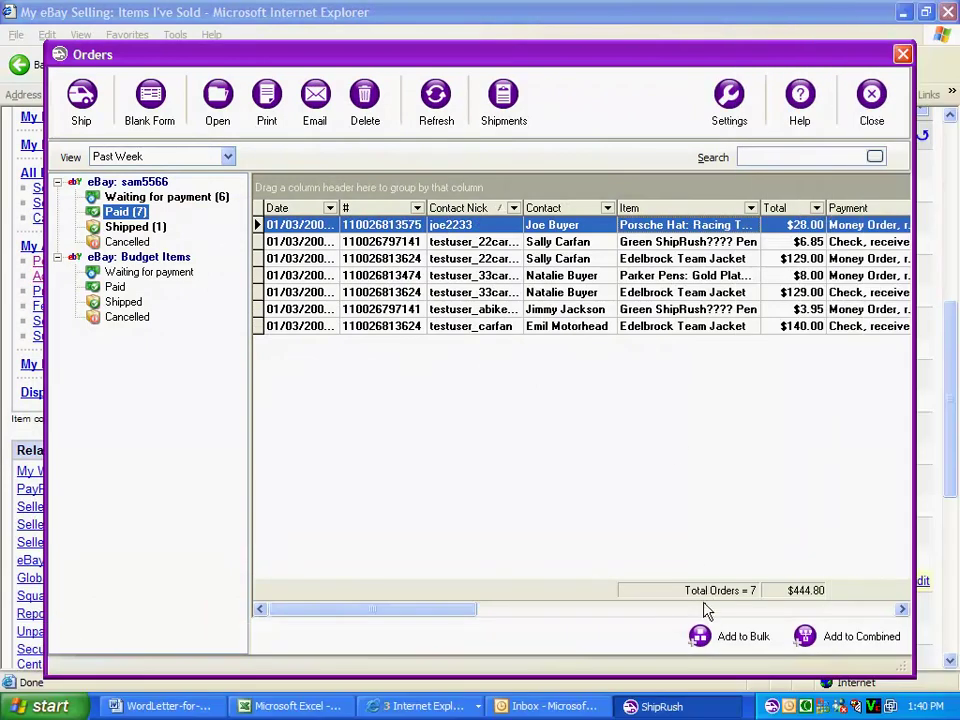
- Add the Porsche Hat order and the four paid orders listed directly below it to the bulk shipping list
left_click(700, 638)
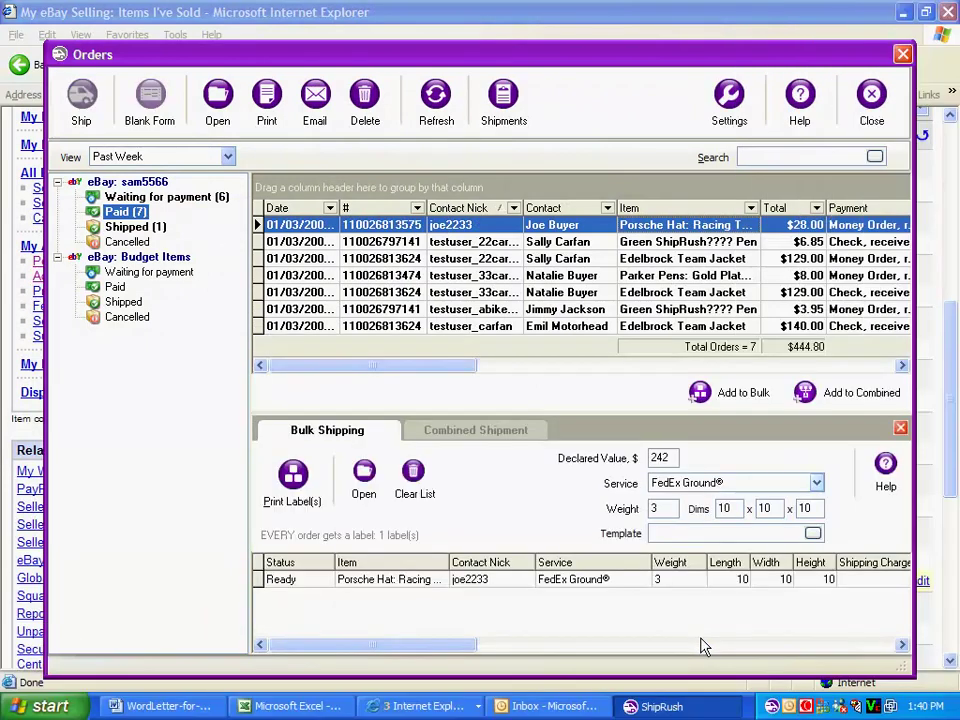
left_click(666, 242)
left_click(666, 297, "shift")
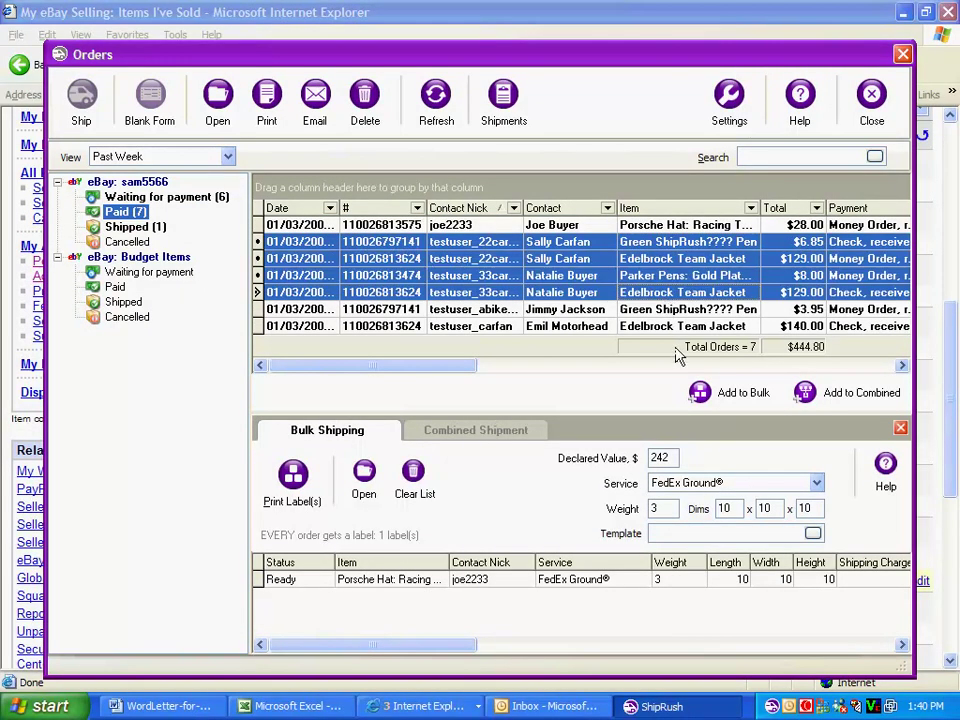
left_click(700, 393)
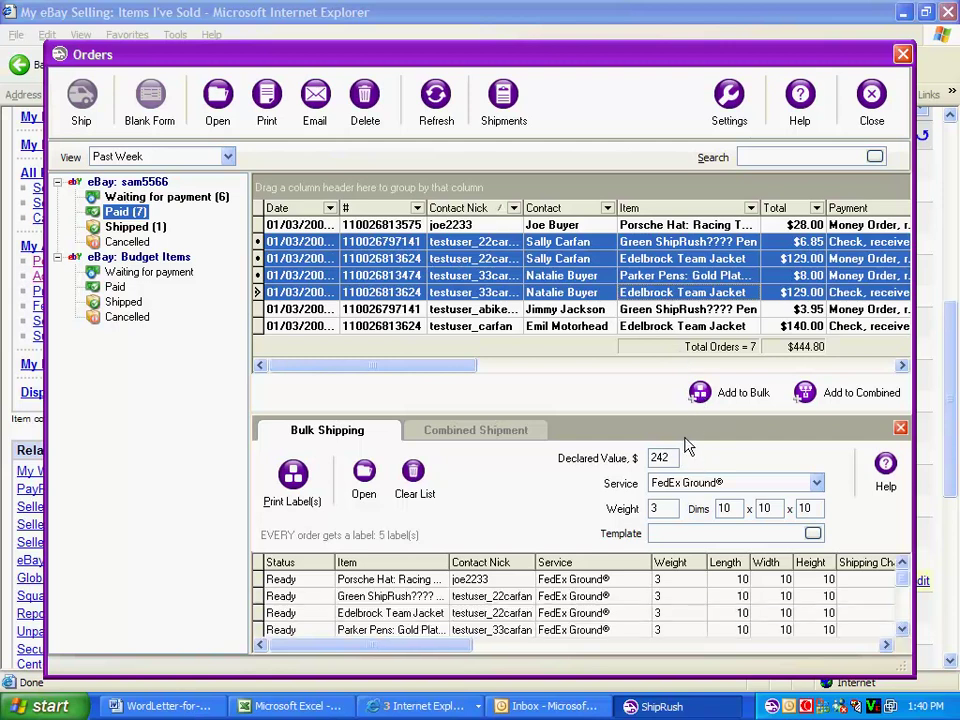
left_click_drag(667, 413, 667, 352)
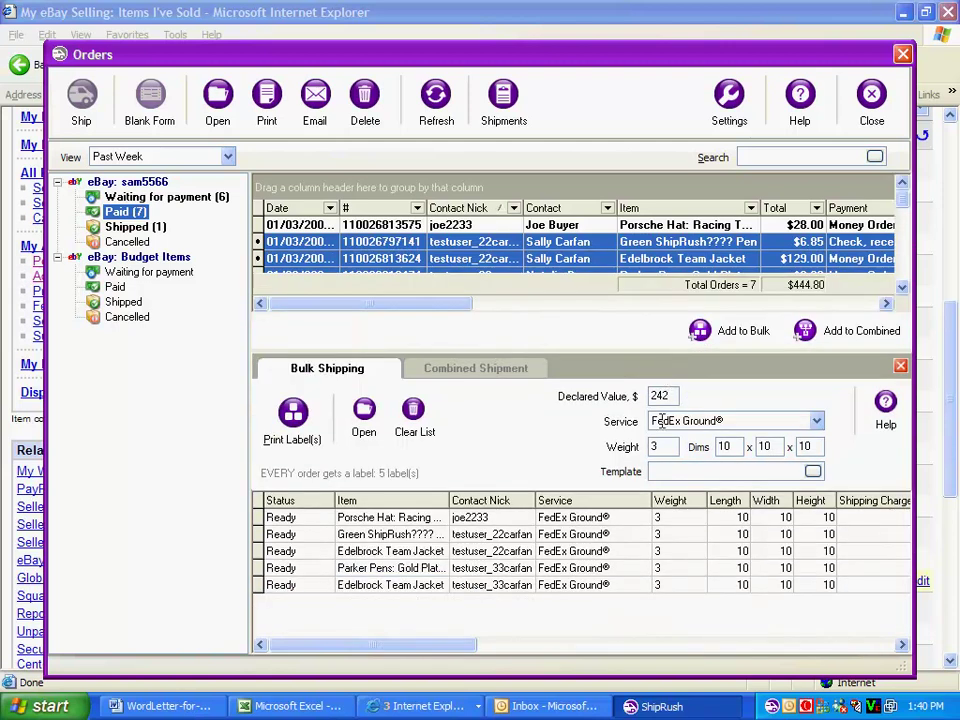
- Set the weight of the four bulk orders below the Porsche Hat to 2 each
left_click(668, 538)
type("2")
key("Down")
type("2")
key("Down")
type("2")
key("Down")
type("2")
- Set the package length of the four bulk orders below the Porsche Hat to 12 and print all the bulk labels
key("Tab")
type("12")
key("Up")
type("12")
key("Up")
type("12")
key("Up")
type("12")
key("Up")
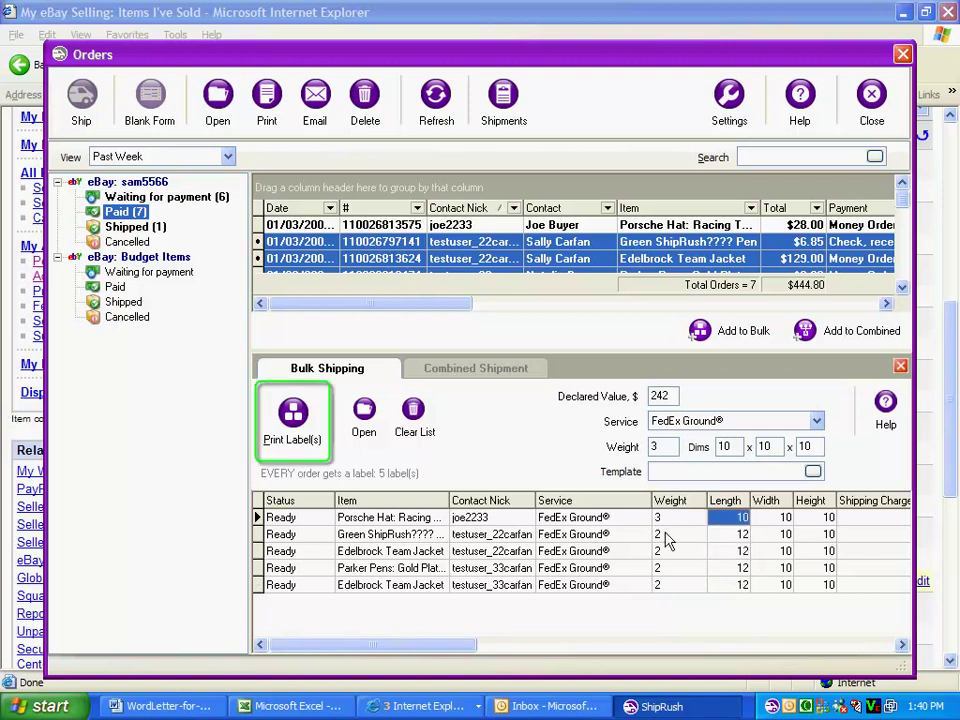
left_click(294, 425)
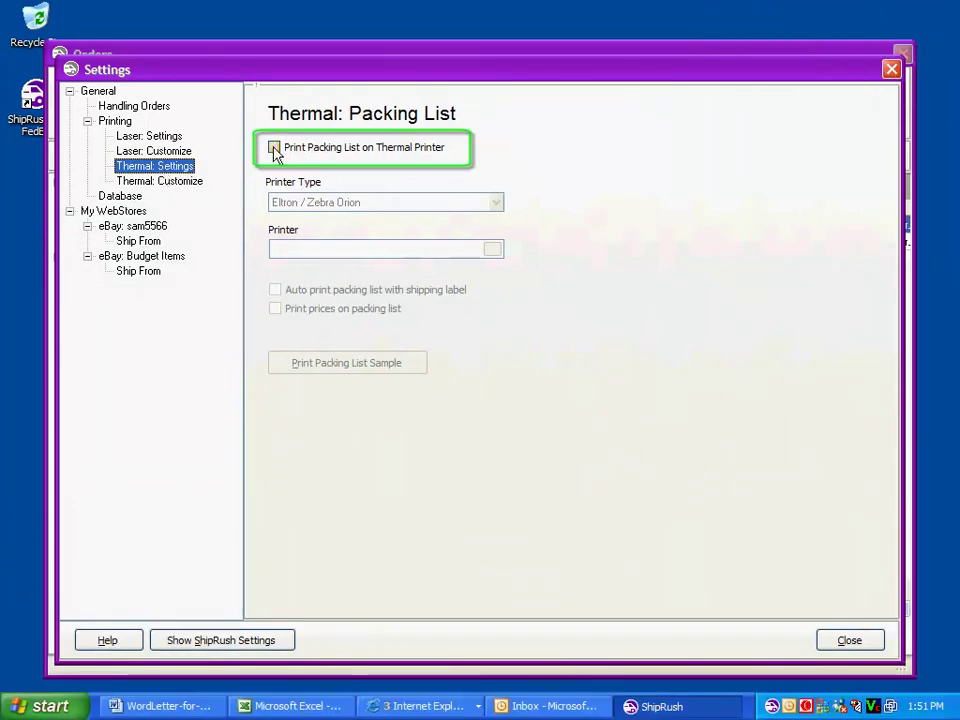
- Enable thermal packing list printing on the Zebra 2844 printer, with the packing list printed automatically with the shipping label
left_click(274, 147)
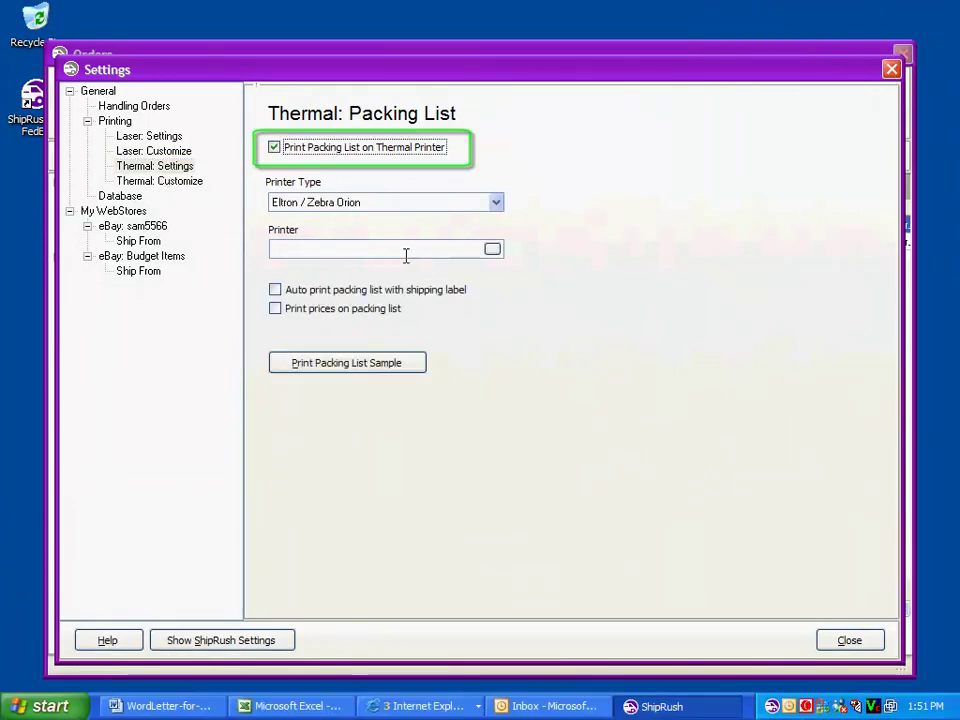
left_click(492, 249)
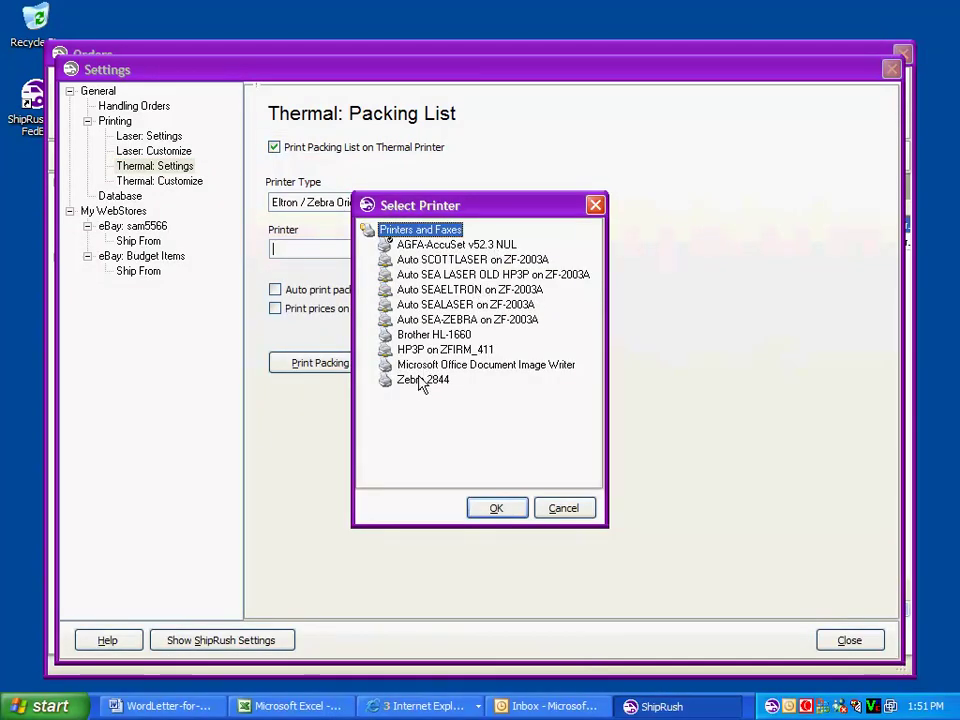
double_click(418, 380)
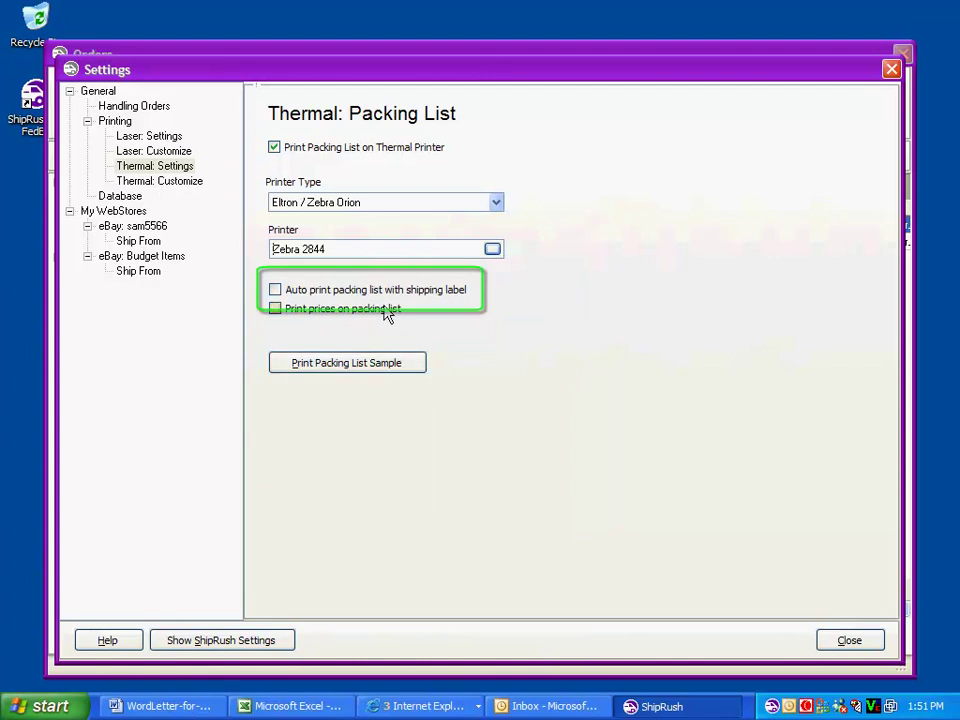
left_click(377, 292)
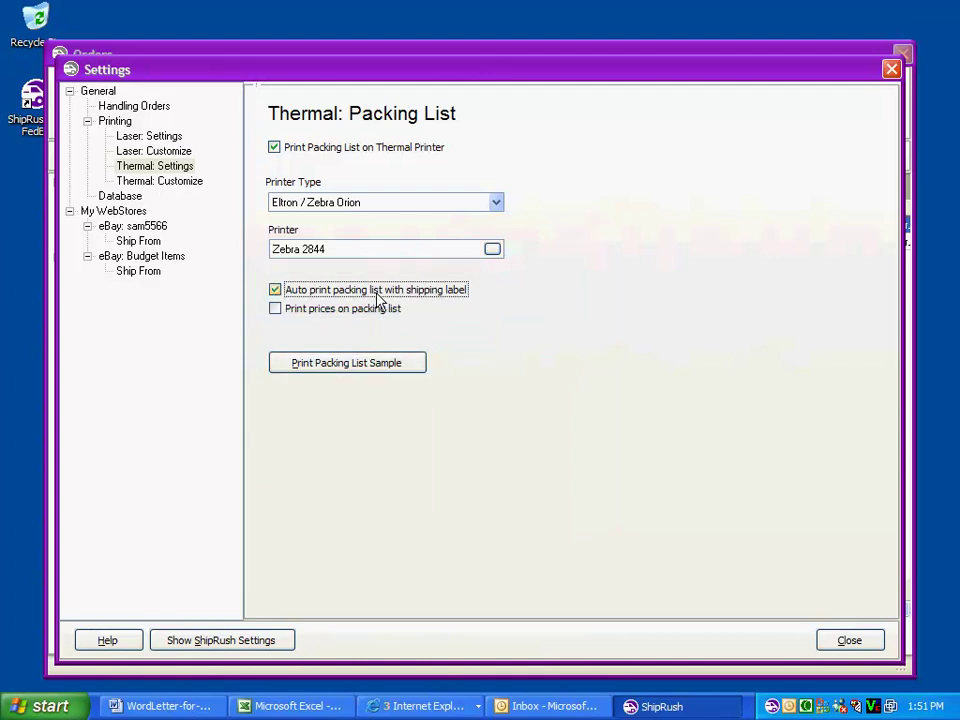